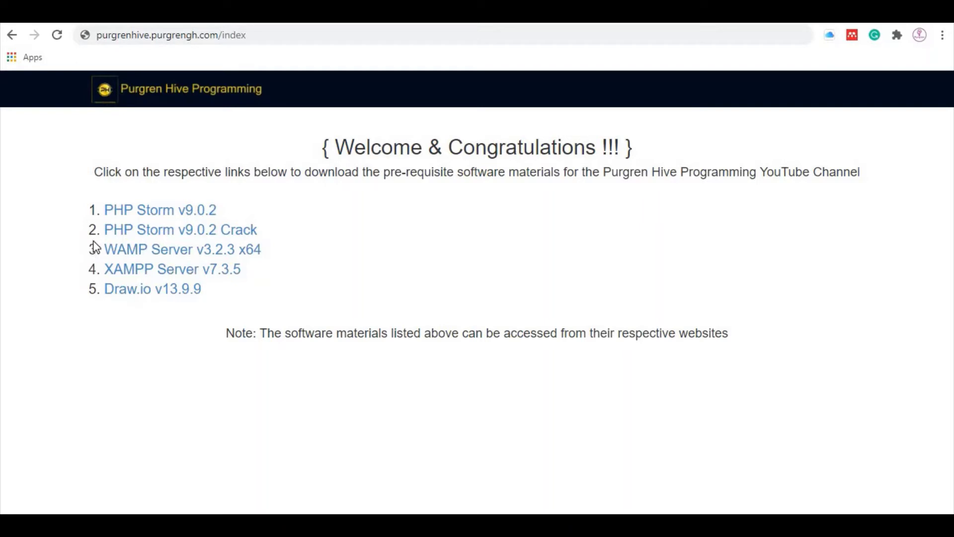
Step: Start the PhpStorm v9.0.2 installer download and view the PhpStorm crack license text
double_click(96, 36)
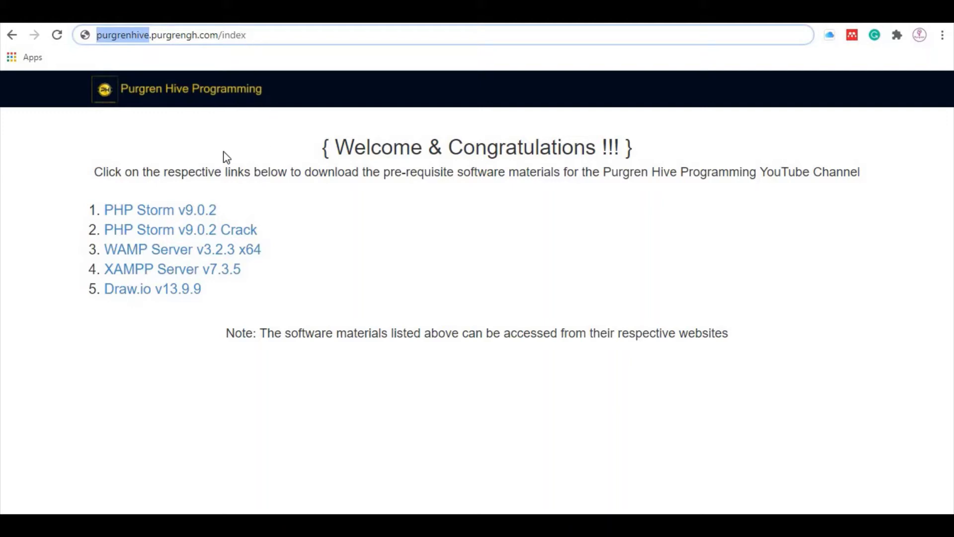
click(241, 156)
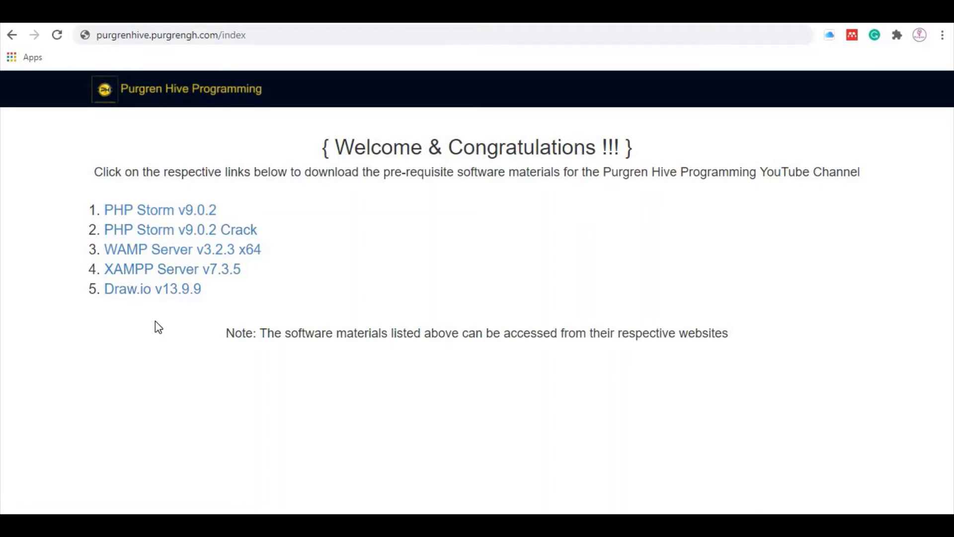
click(180, 216)
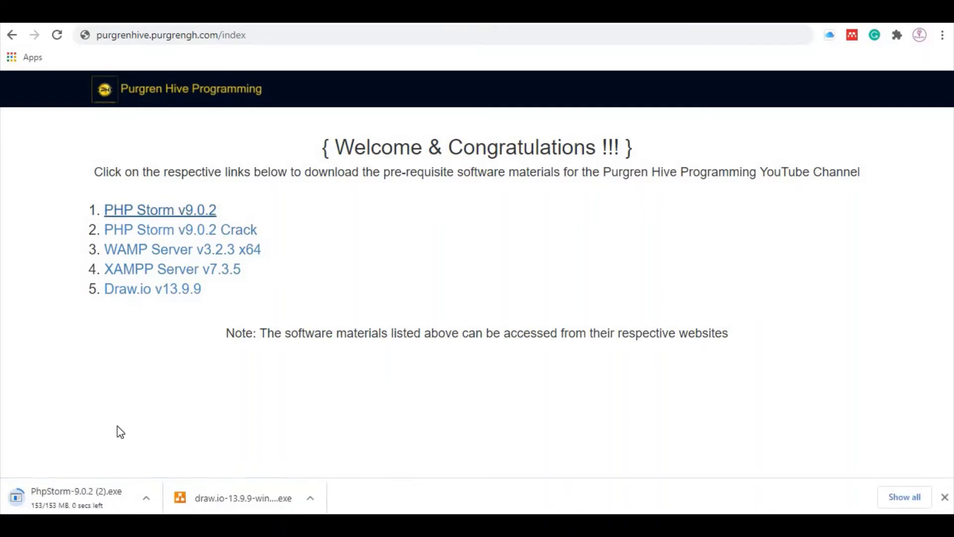
click(189, 240)
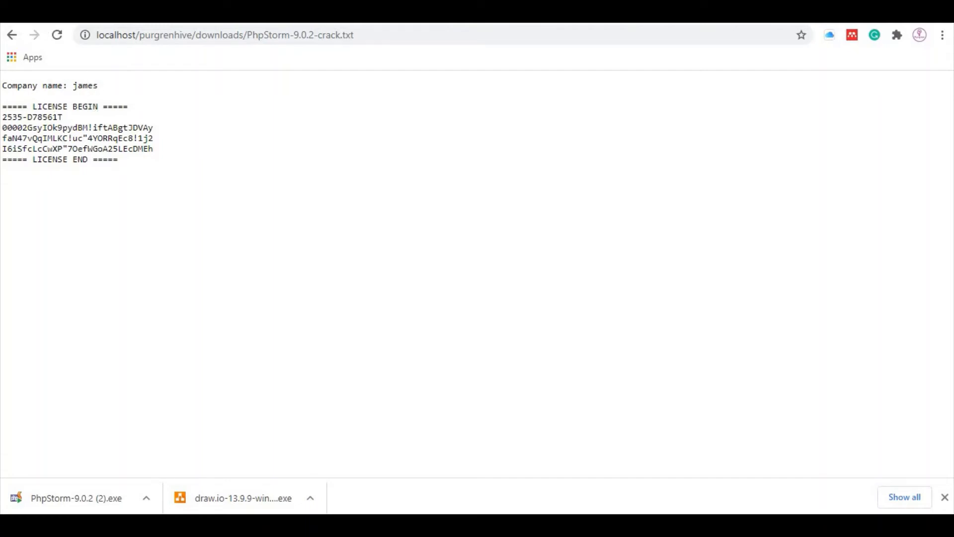
Step: Back on the downloads page, start the WAMP Server v3.2.3 x64 and XAMPP v7.3.5 downloads
click(12, 32)
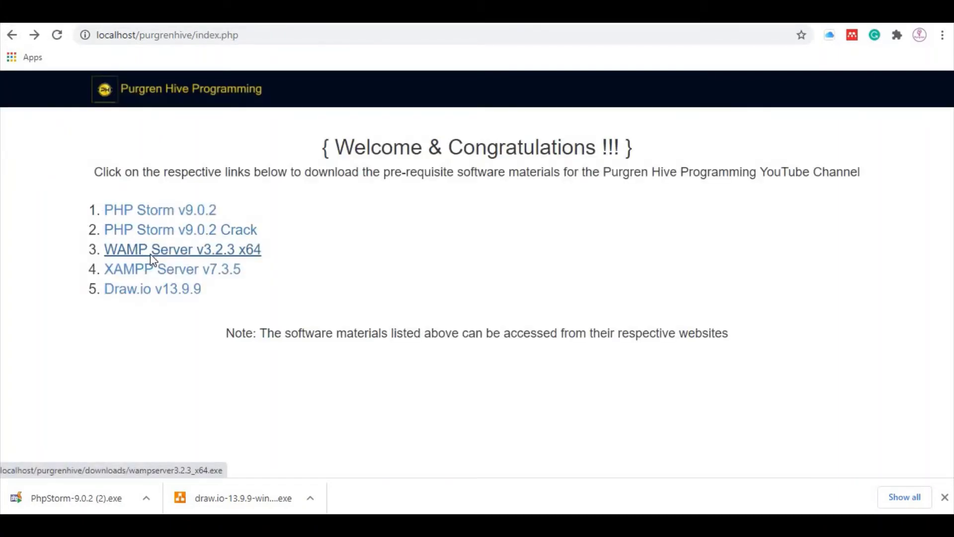
click(152, 259)
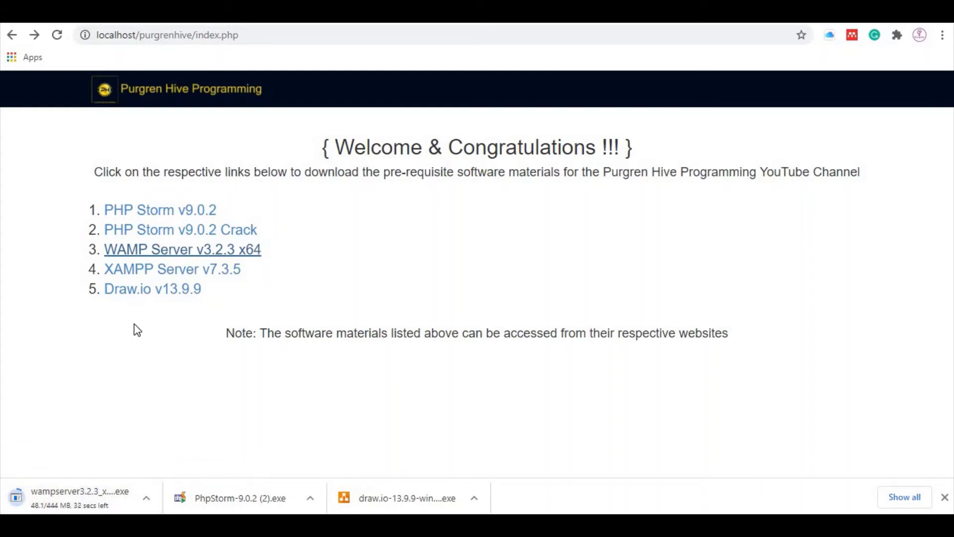
click(148, 275)
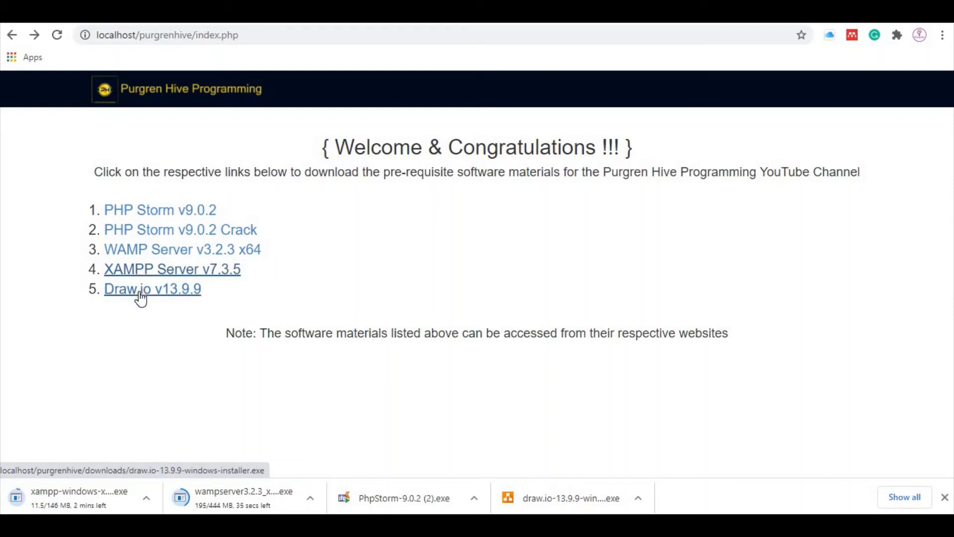
click(535, 495)
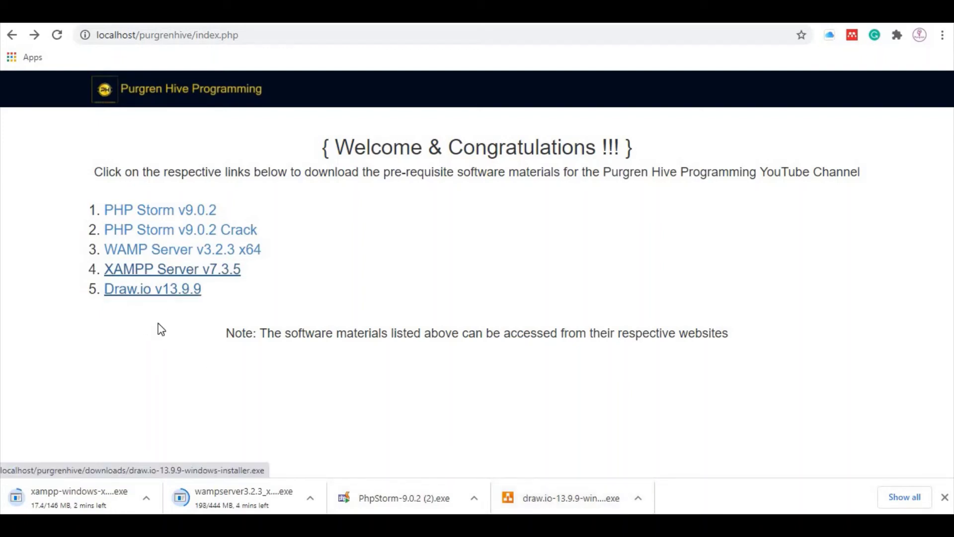